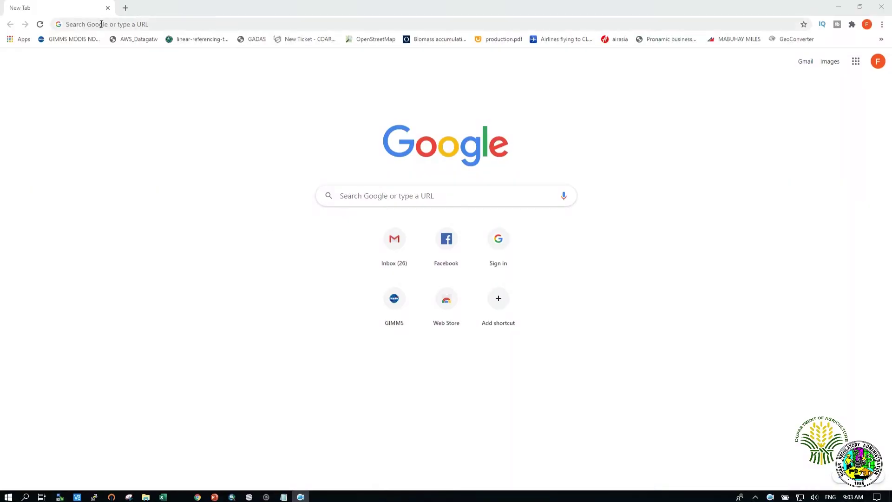
Search Google for 'gadas' and open the 'gadas - USDA' result
left_click(102, 23)
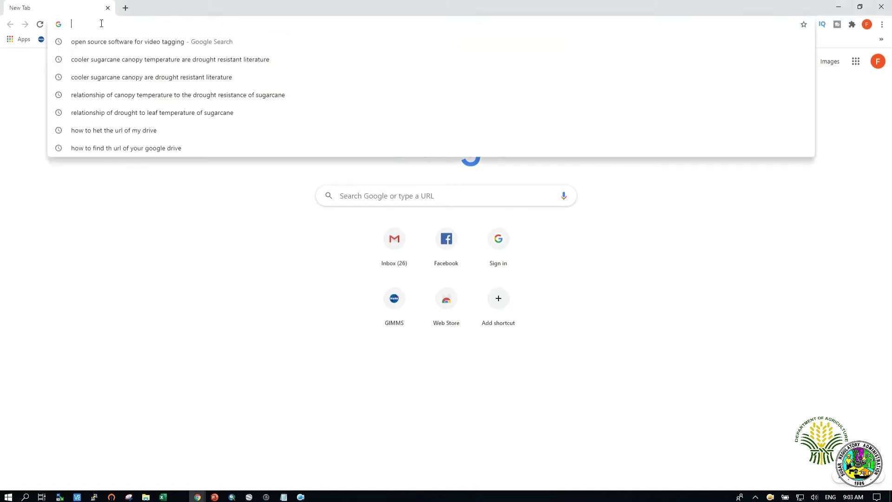
type("gadas")
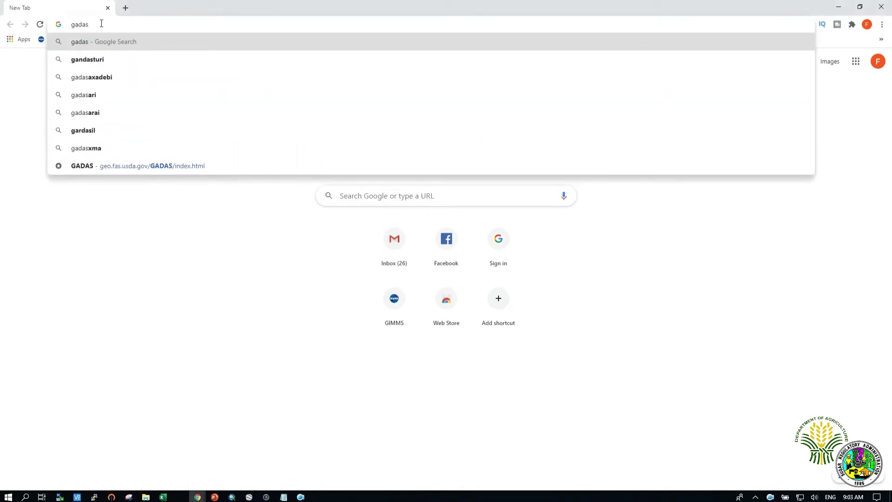
key("Return")
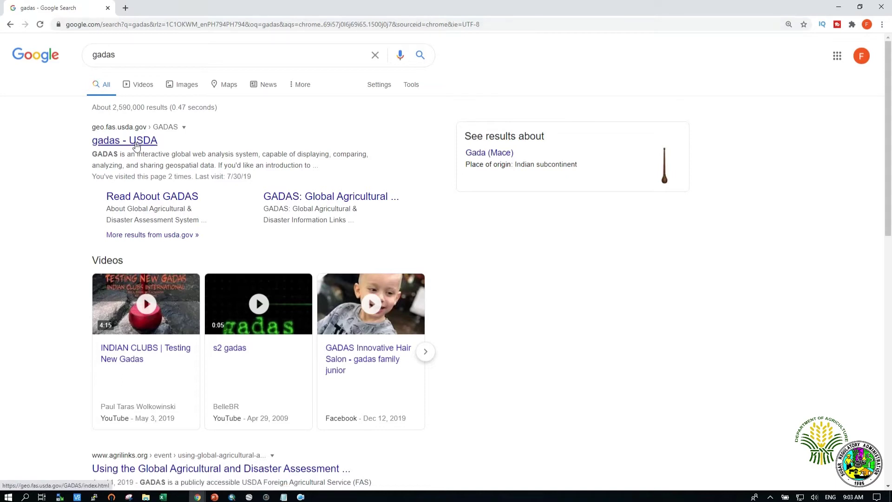
left_click(137, 145)
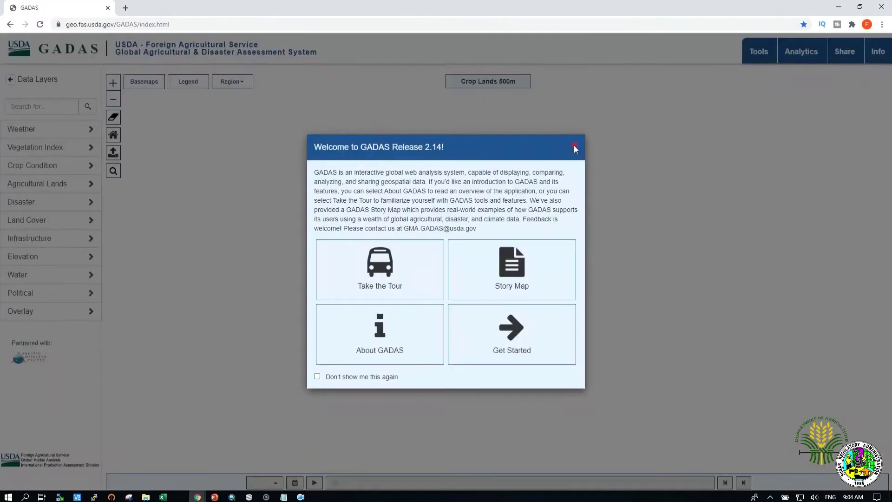
Dismiss the Release 2.14 welcome dialog and zoom the map in on Luzon, Philippines
key("Escape")
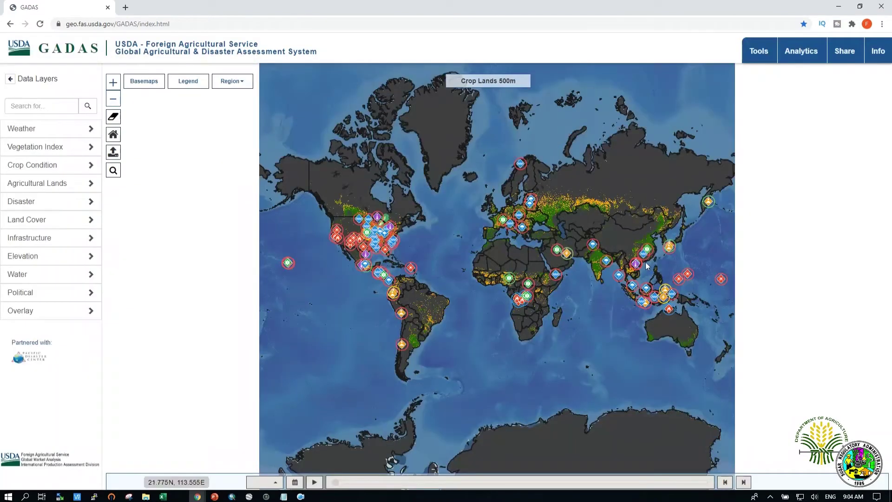
scroll(642, 279, "up", 3)
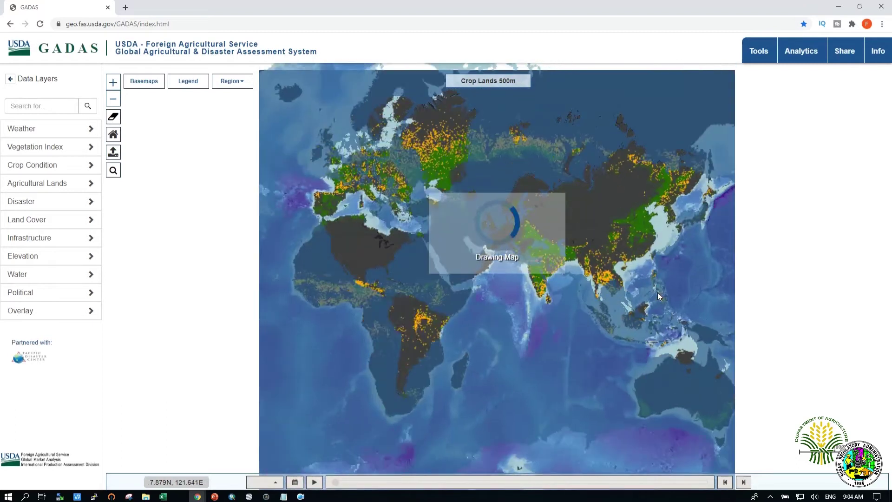
scroll(679, 281, "up", 1)
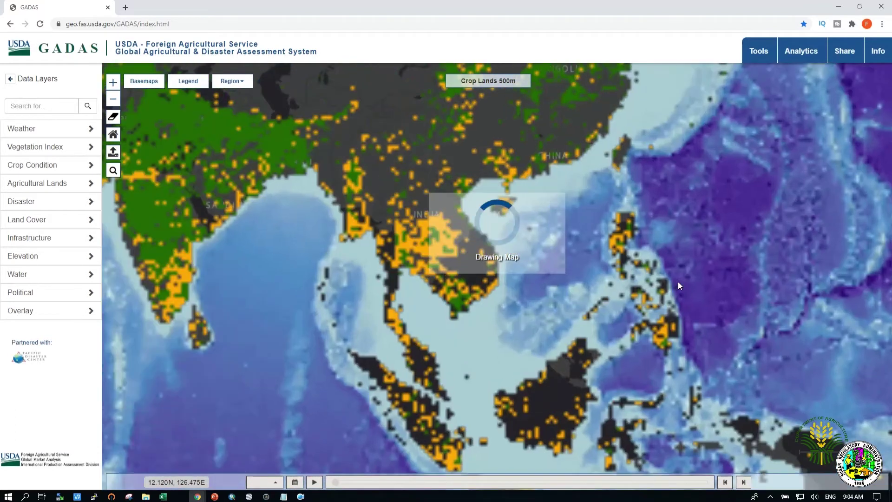
scroll(671, 280, "up", 2)
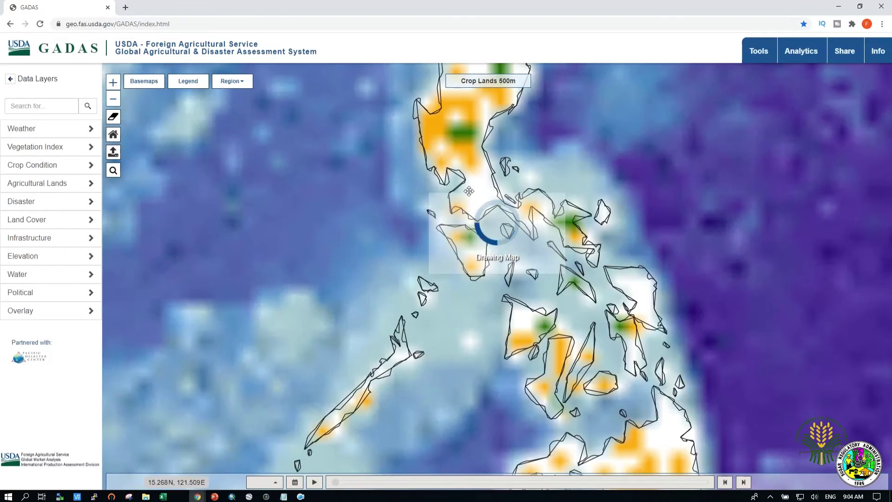
scroll(457, 231, "up", 1)
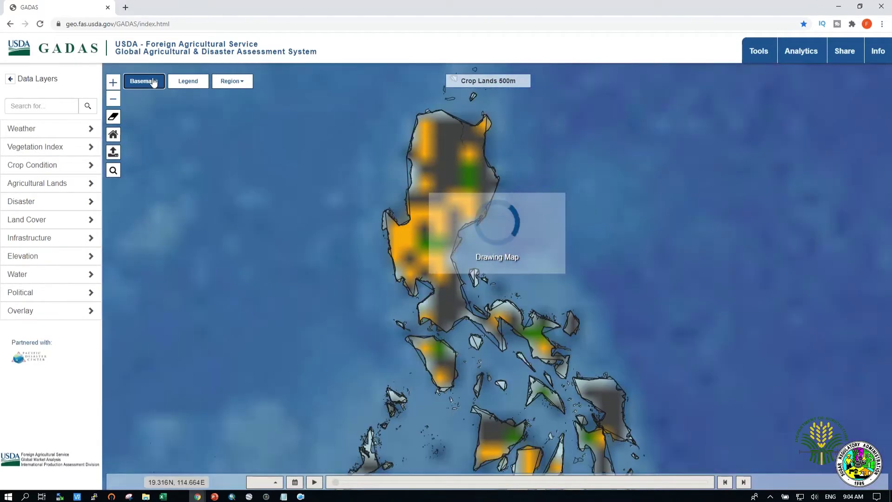
left_click(152, 82)
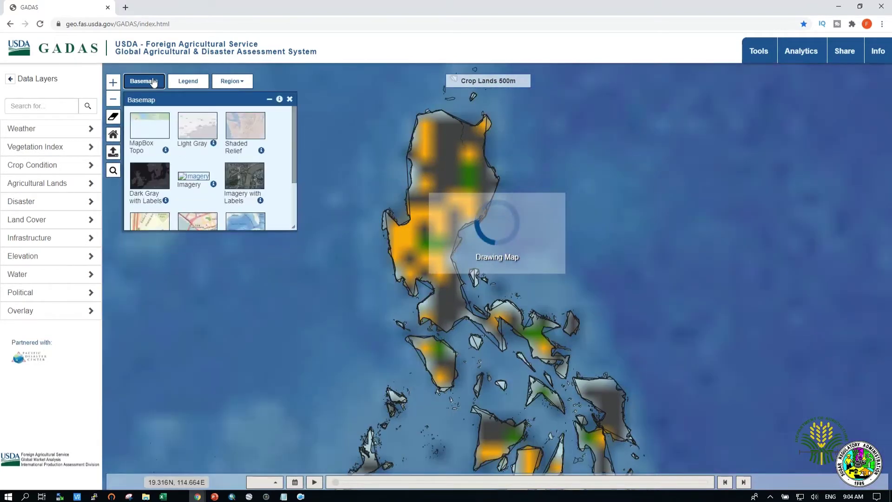
Remove SRTM 15 Bathymetry, Crop Lands 500m, Dark Blue Mask and hazard layers, keeping Country Boundaries
scroll(176, 140, "down", 3)
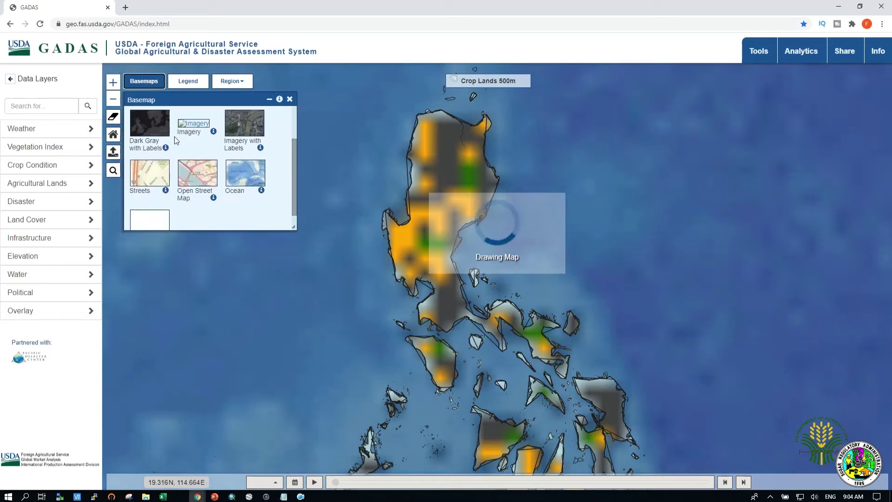
scroll(177, 139, "up", 3)
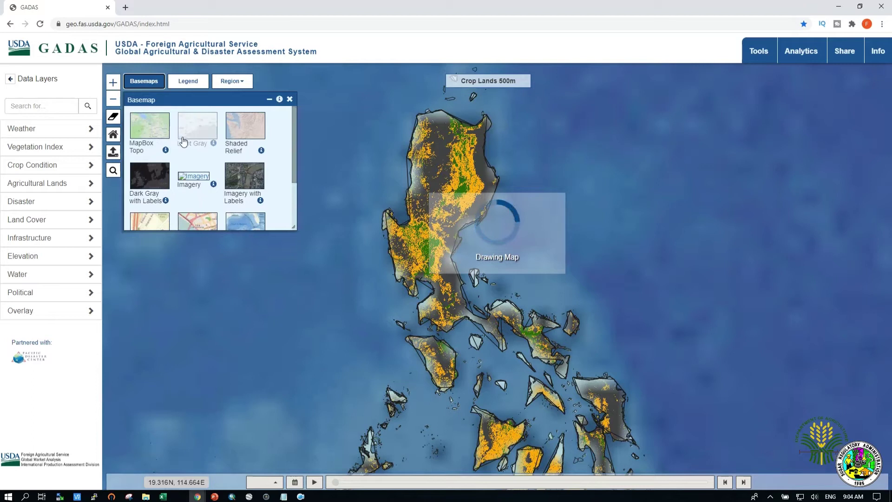
left_click(193, 83)
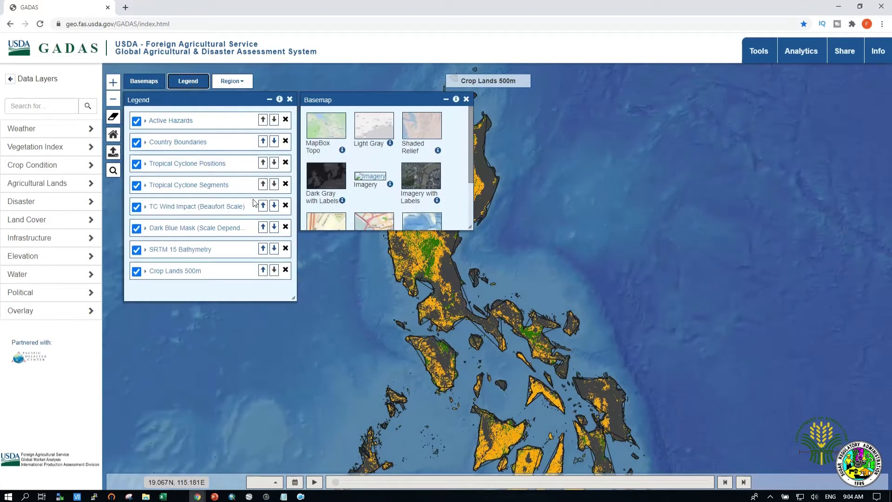
left_click(287, 252)
left_click(287, 251)
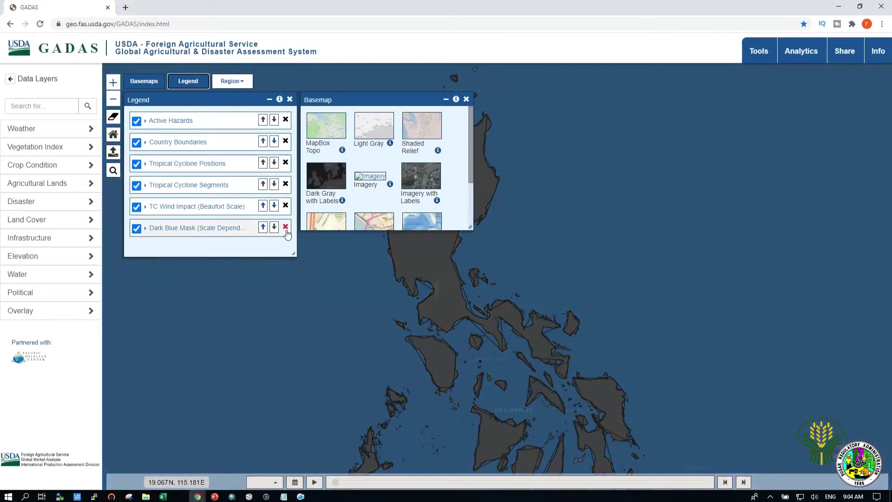
left_click(286, 228)
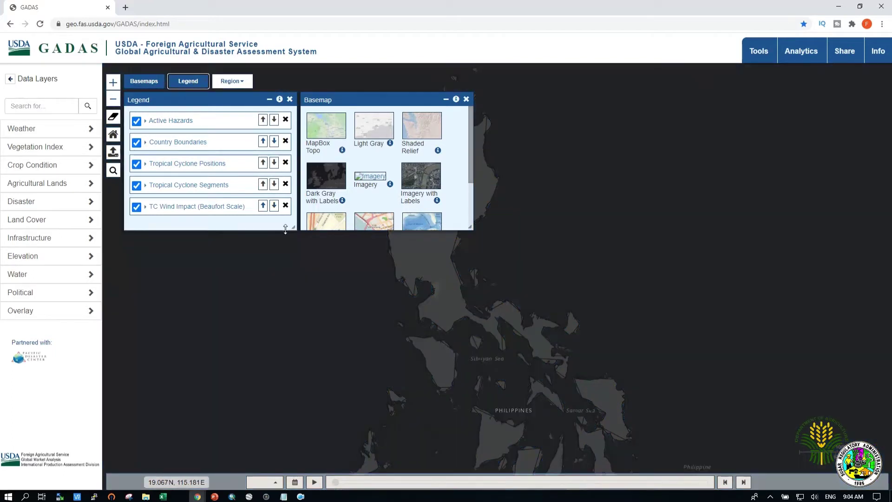
left_click(286, 184)
left_click(285, 184)
scroll(382, 182, "down", 1)
scroll(381, 183, "up", 1)
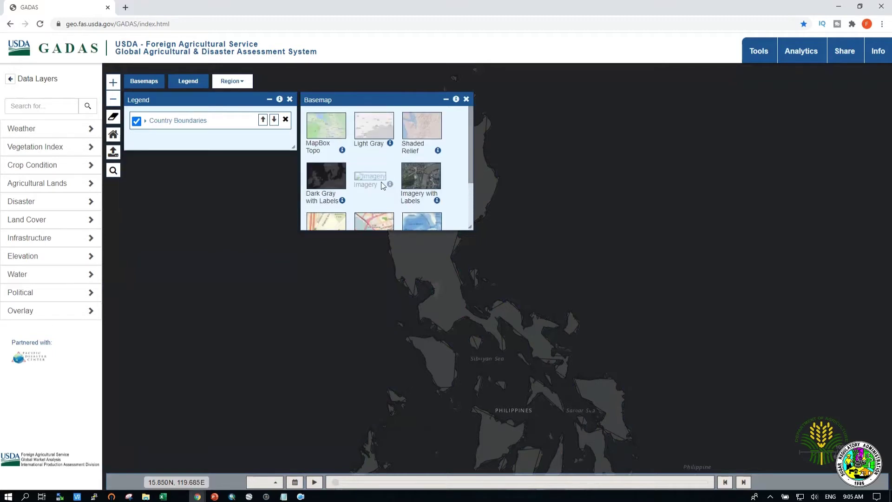
Switch the basemap to Imagery satellite and close the basemap and legend panels
left_click(375, 183)
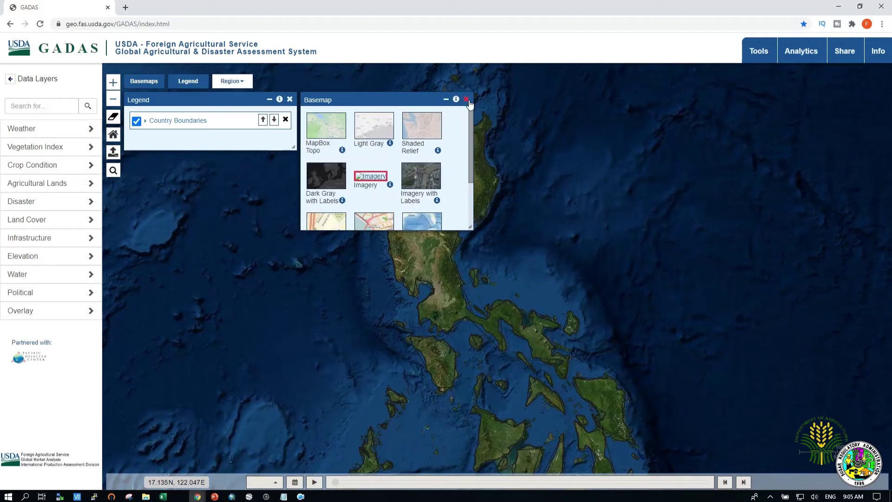
left_click(445, 100)
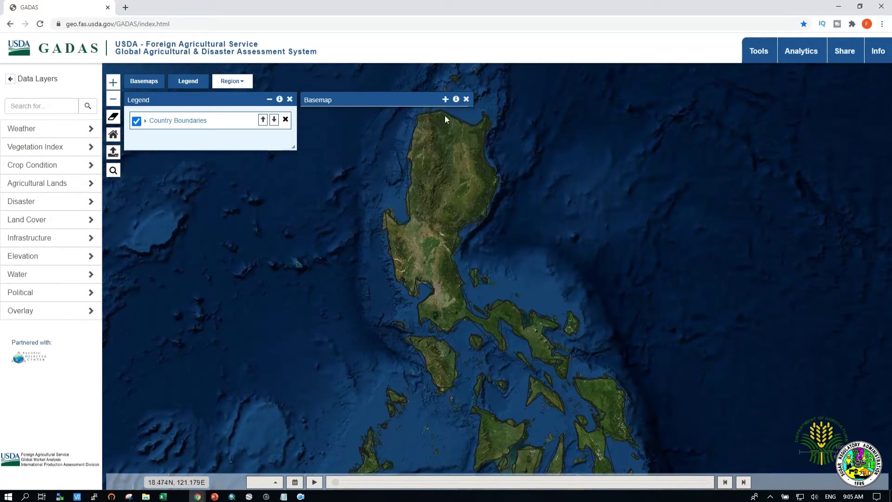
left_click(466, 99)
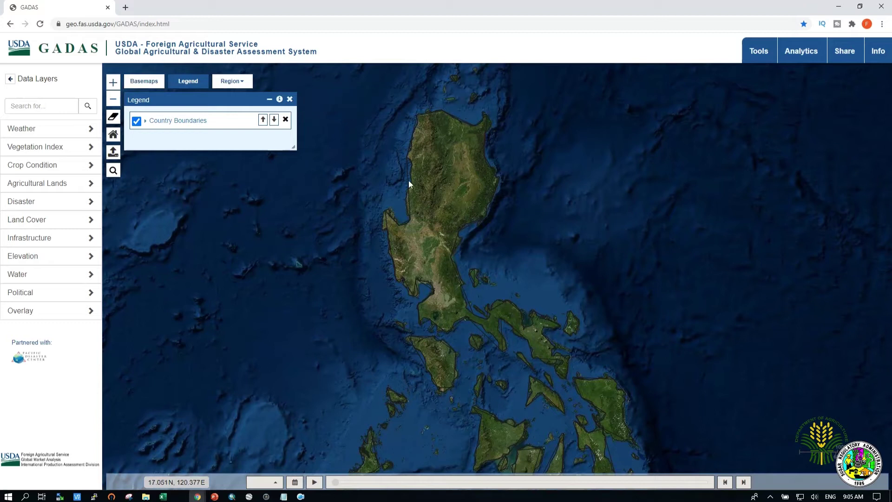
left_click(290, 100)
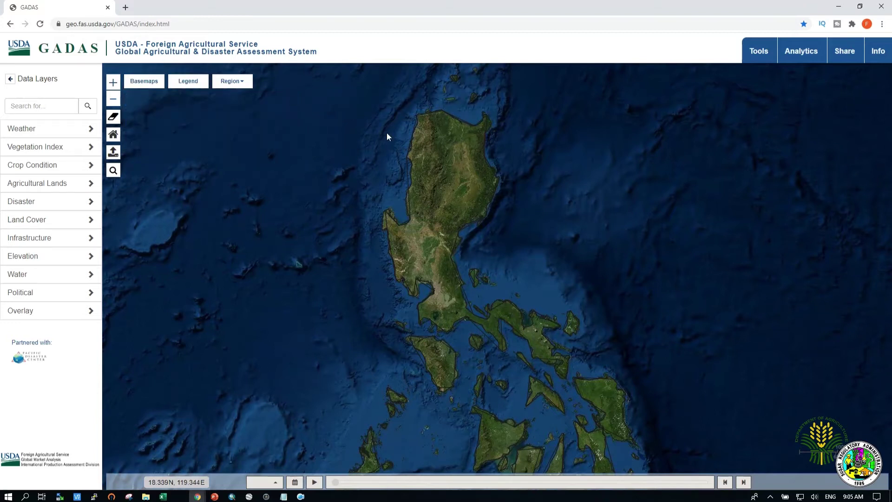
Start map analytics mode from the analytics options
scroll(431, 263, "up", 3)
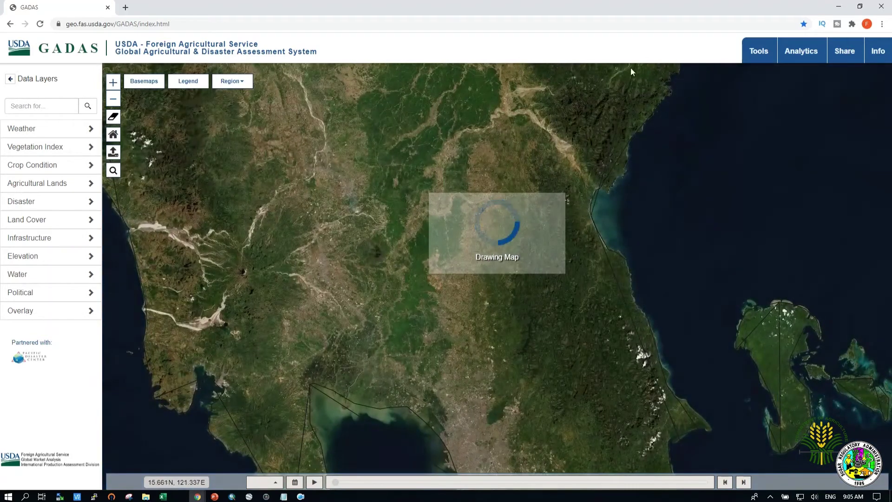
left_click(805, 55)
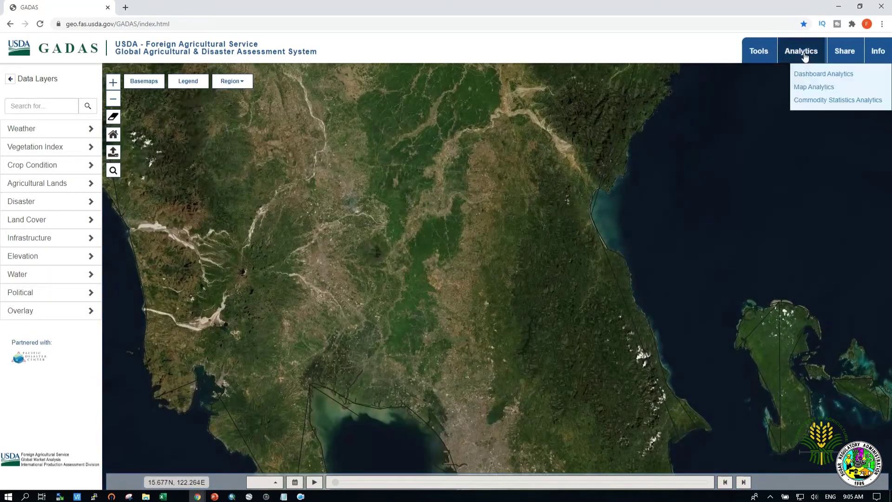
left_click(813, 89)
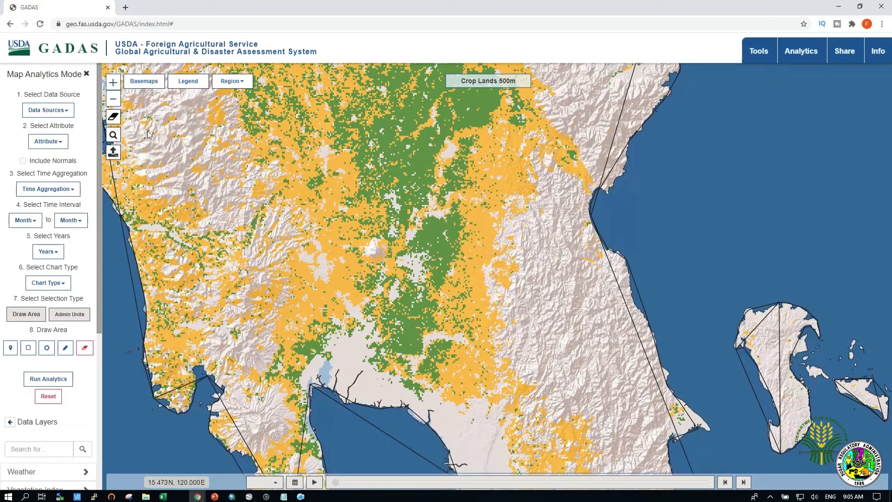
Remove the Crop Lands 500m and Dark Blue Mask layers and close the Legend
left_click(188, 81)
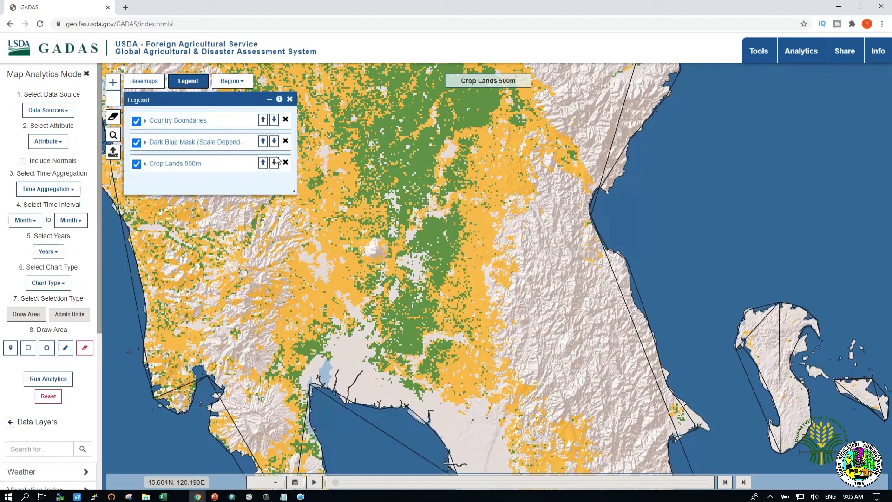
left_click(285, 164)
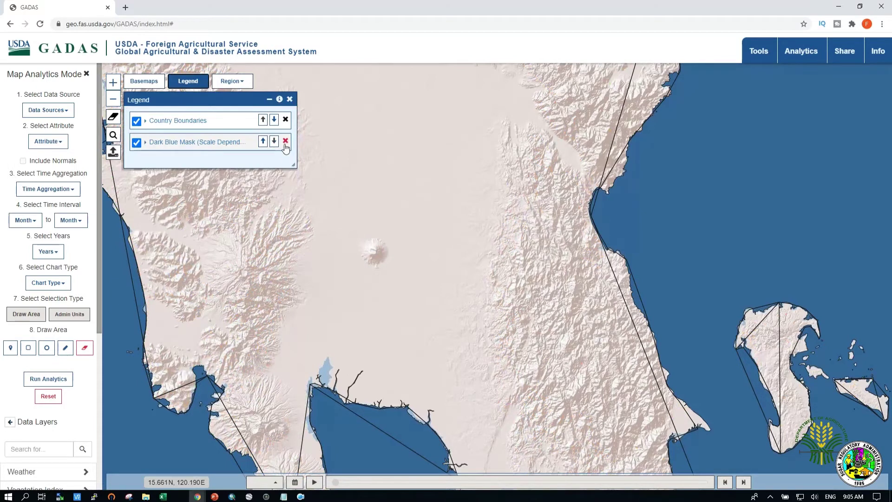
left_click(285, 141)
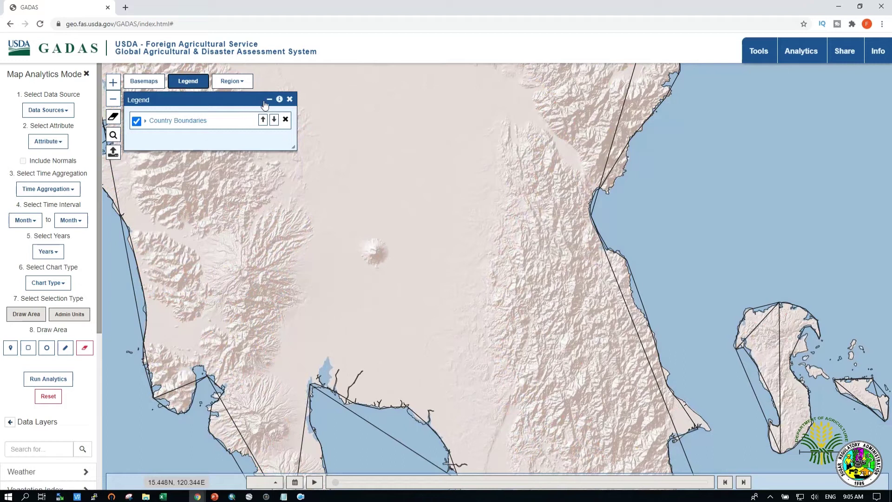
left_click(289, 99)
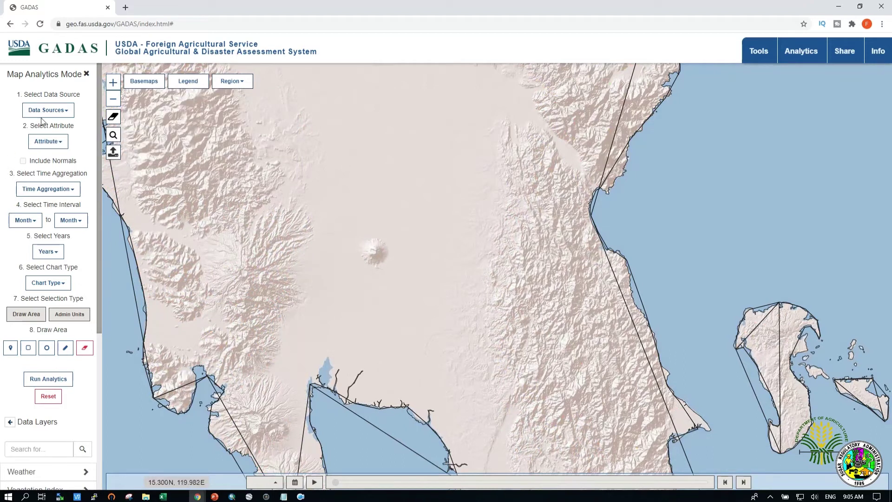
Choose SMOS as data source, Percent Soil Moist as attribute, and Weekly time aggregation
left_click(55, 110)
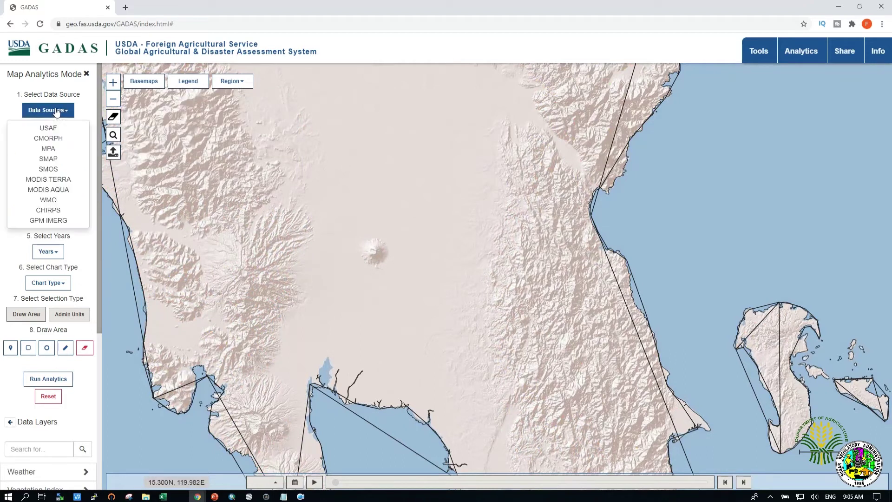
left_click(56, 170)
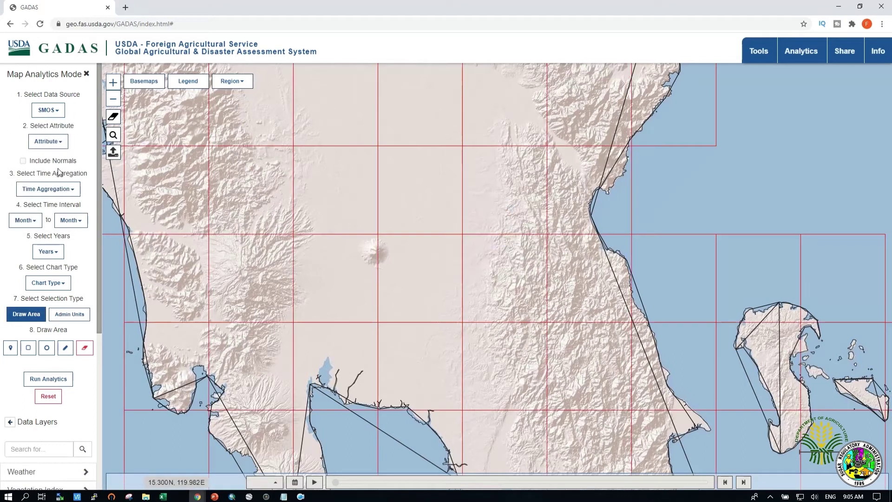
left_click(56, 143)
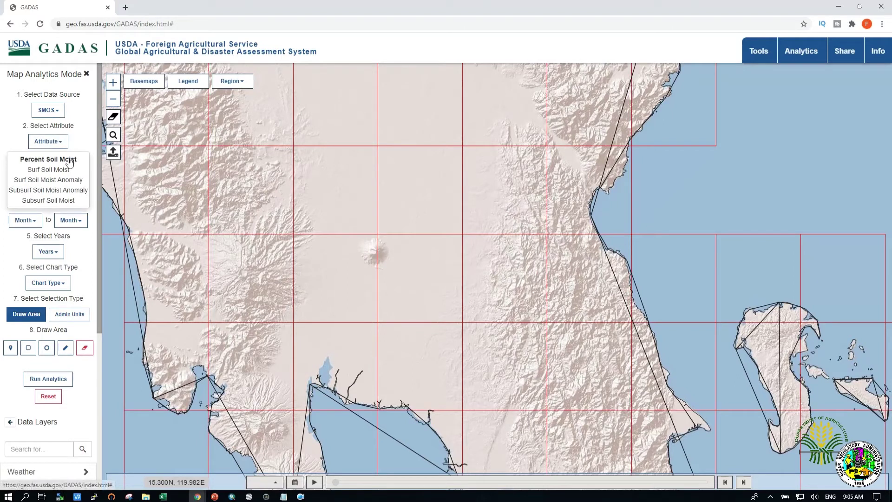
left_click(69, 162)
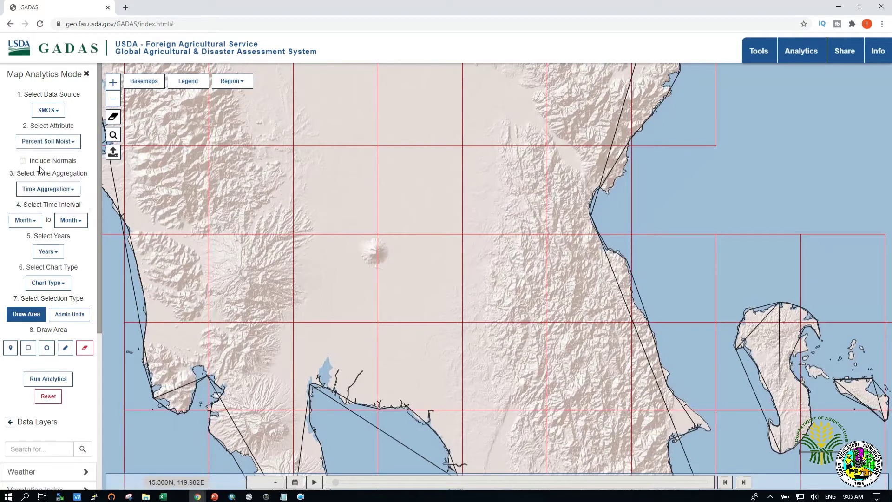
left_click(51, 191)
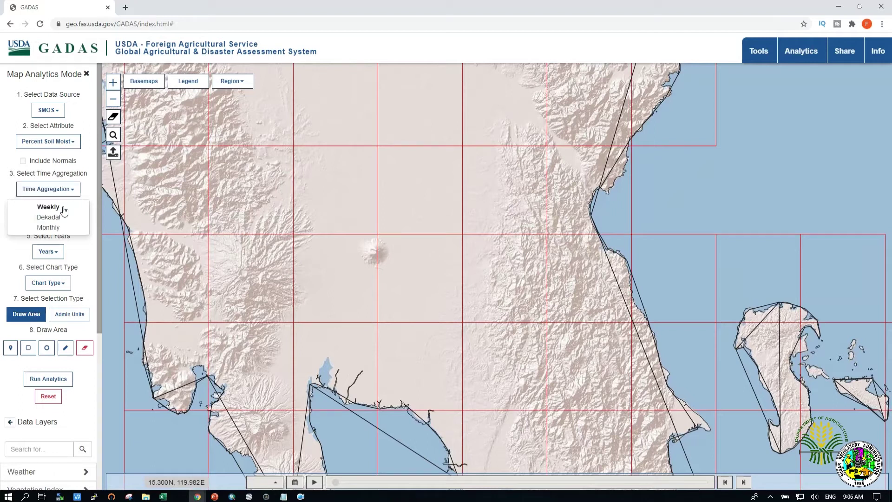
left_click(58, 209)
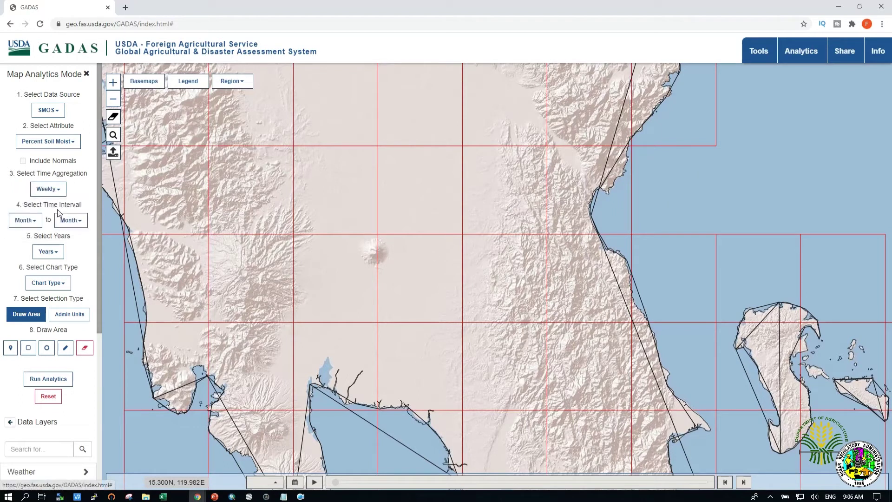
Set the interval to Jan–Dec, select years 2016–2020, and choose Line Chart
left_click(38, 222)
left_click(45, 238)
left_click(67, 220)
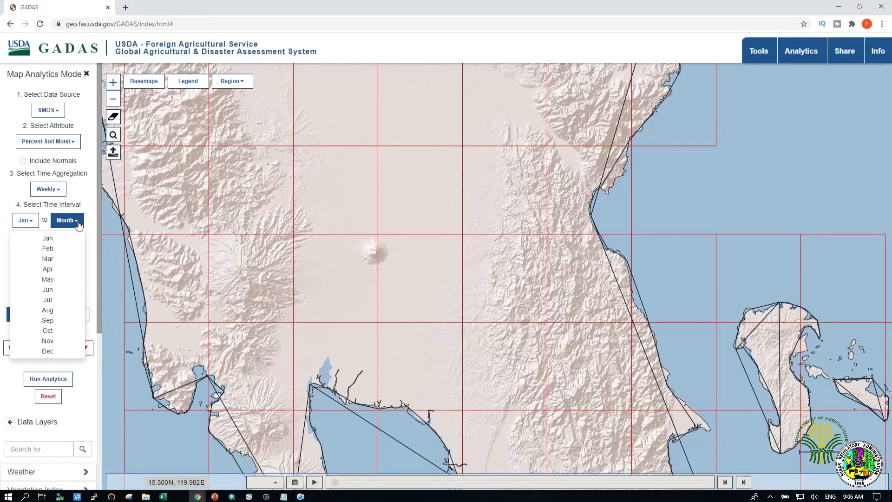
left_click(48, 352)
left_click(58, 252)
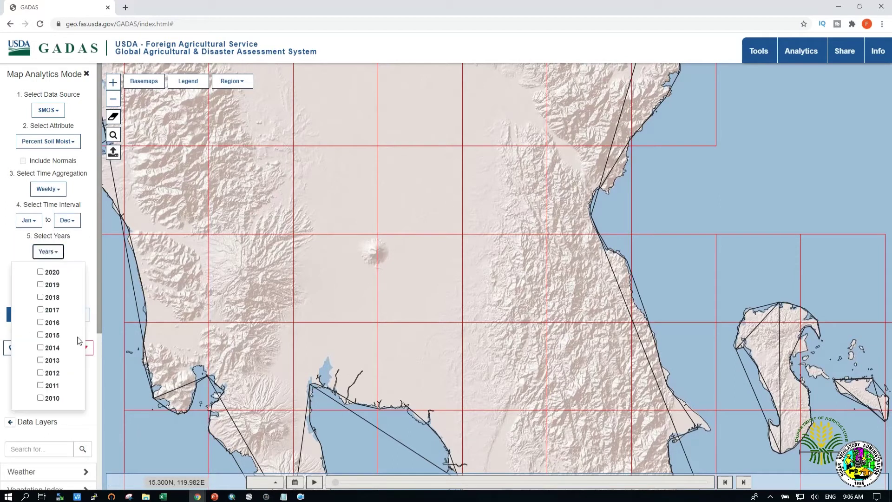
left_click(40, 285)
left_click(40, 297)
left_click(40, 309)
left_click(39, 323)
left_click(91, 282)
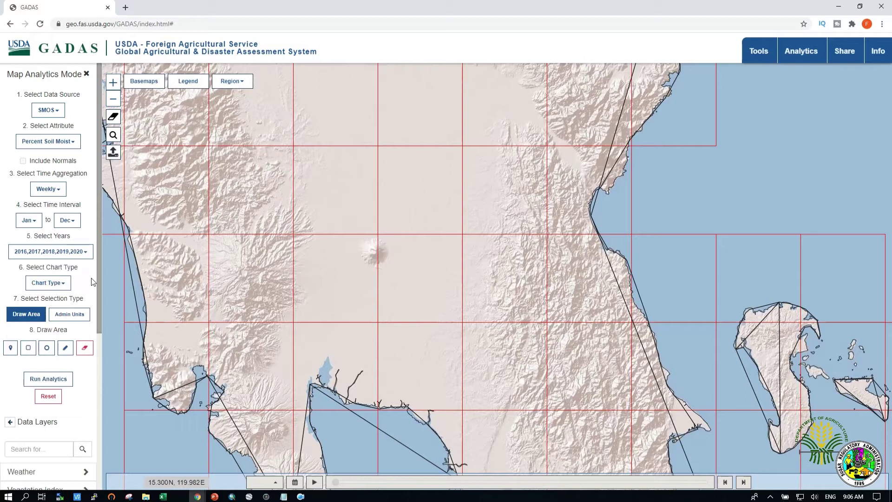
left_click(63, 285)
left_click(62, 315)
Select areas by Admin Units at the County or District level and zoom onto central Luzon
left_click(74, 319)
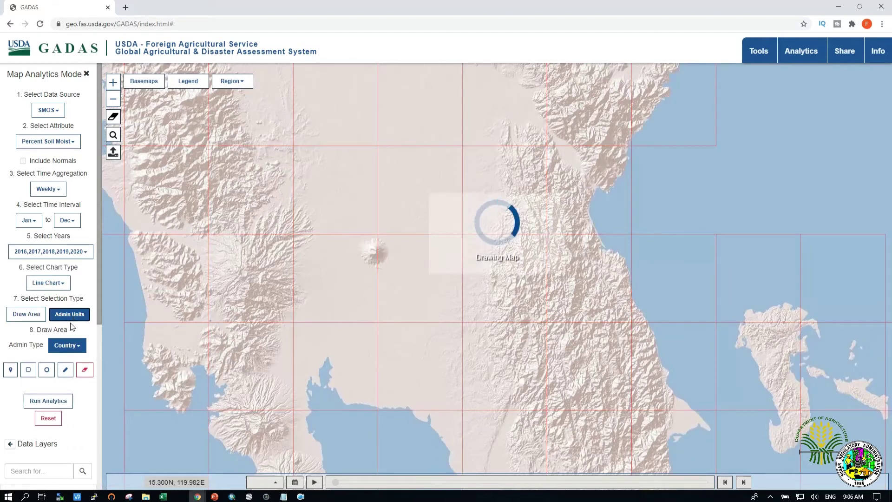
left_click(68, 346)
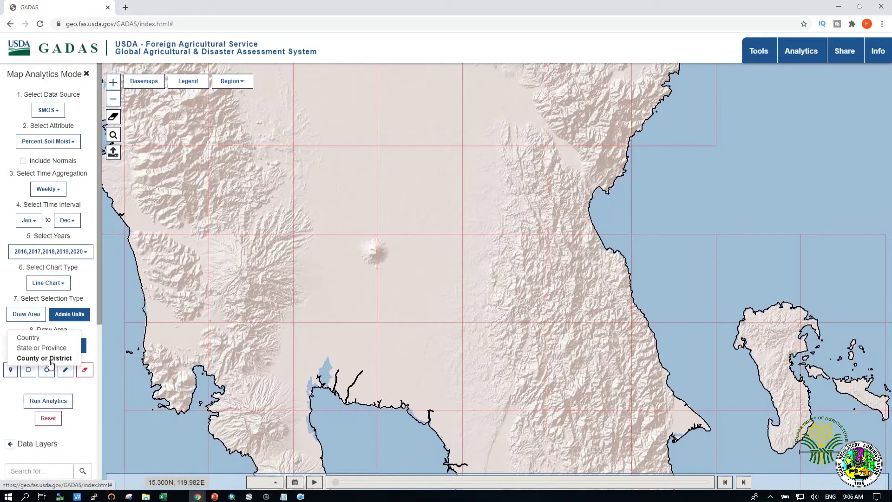
left_click(50, 359)
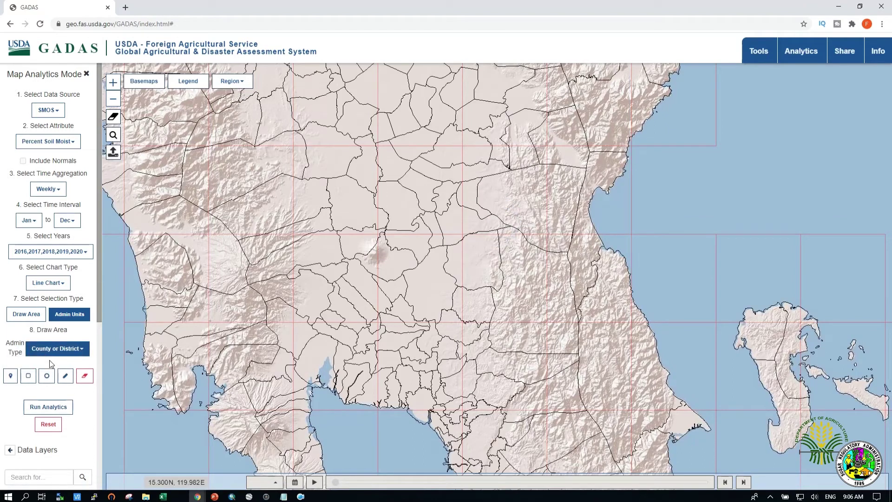
left_click(55, 351)
left_click(51, 351)
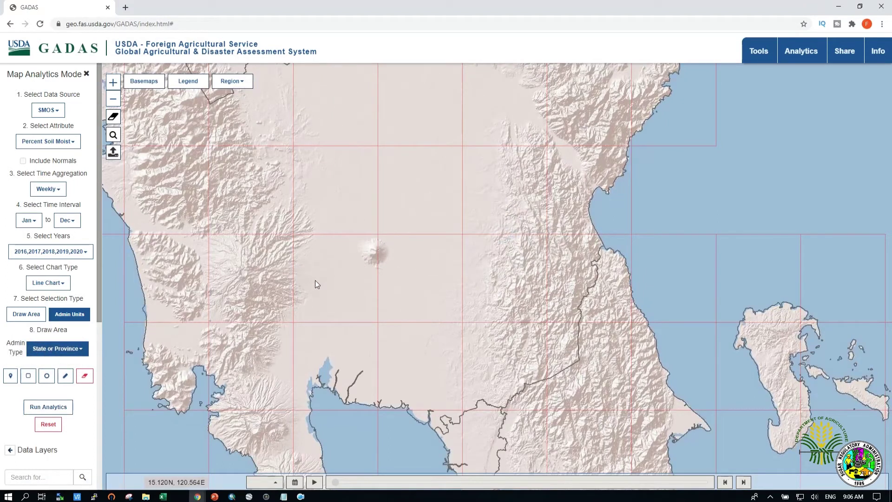
scroll(315, 281, "down", 4)
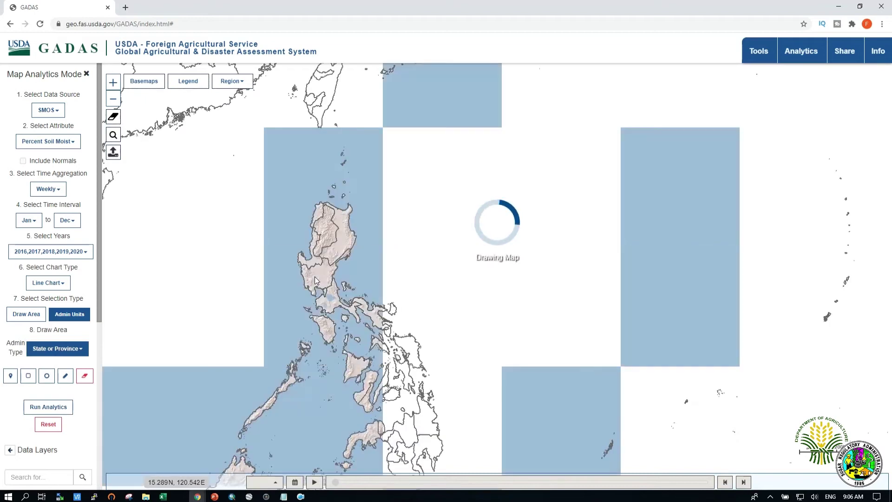
scroll(314, 274, "up", 1)
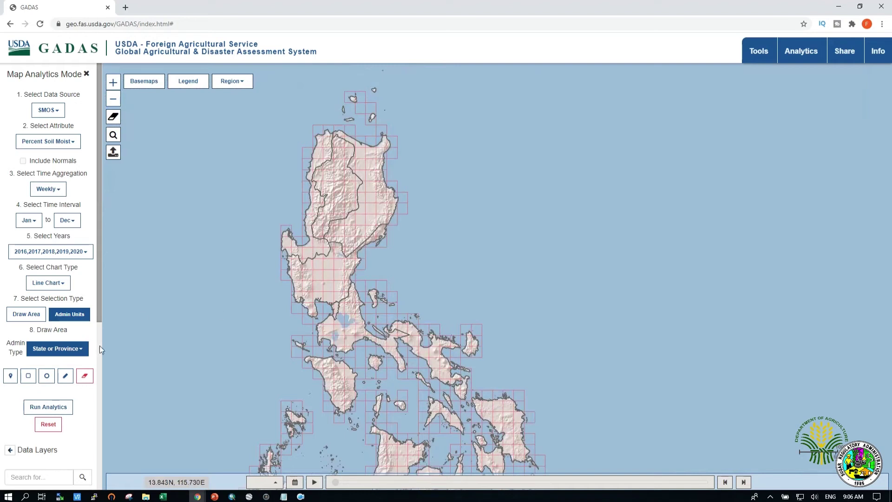
left_click(74, 354)
left_click(49, 361)
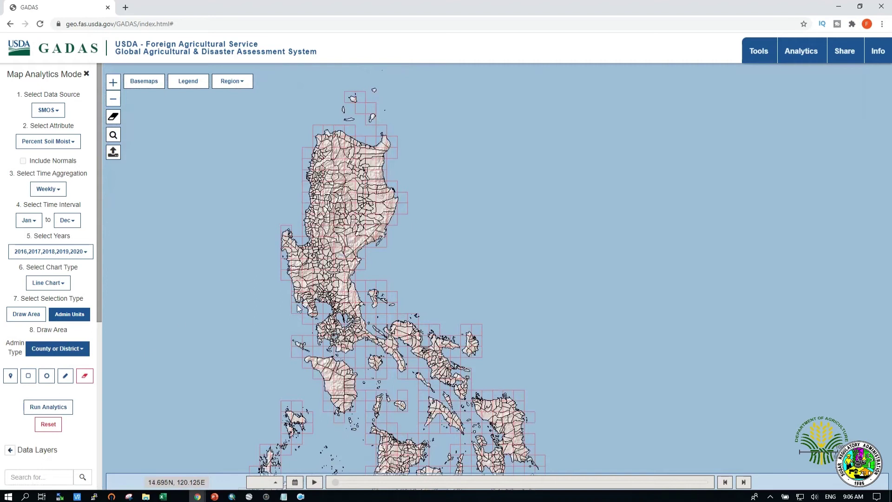
scroll(299, 308, "up", 2)
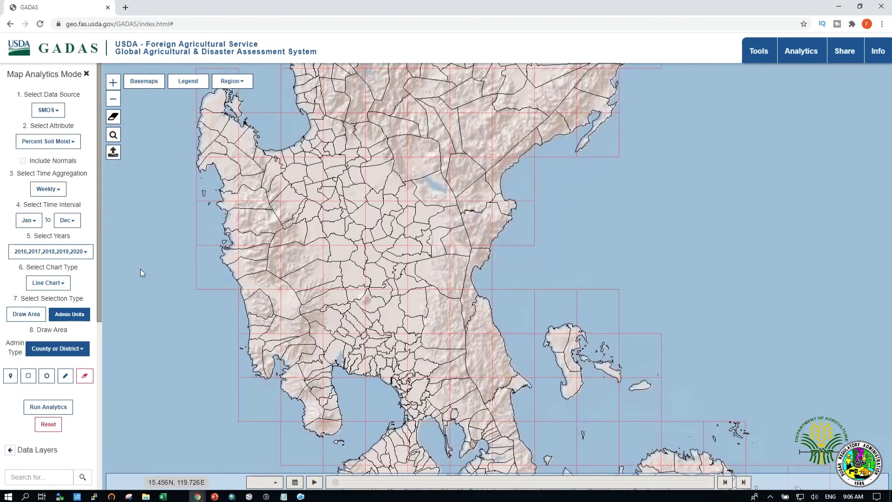
Turn on the Gazetter cities and Boundaries (Scale Dependent) political data layers
scroll(42, 405, "down", 3)
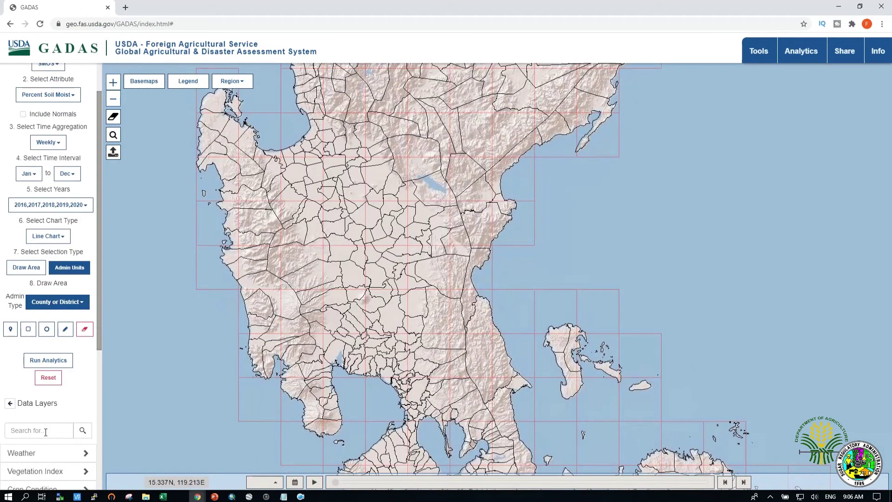
scroll(63, 390, "down", 2)
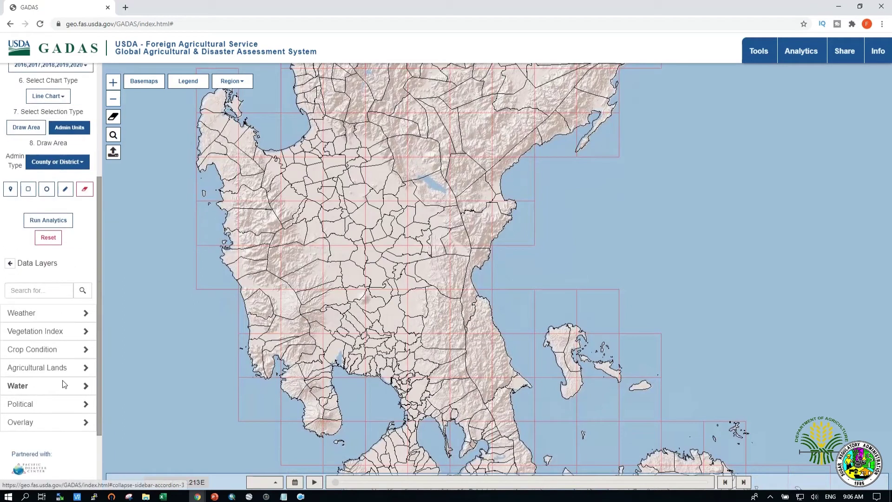
left_click(83, 358)
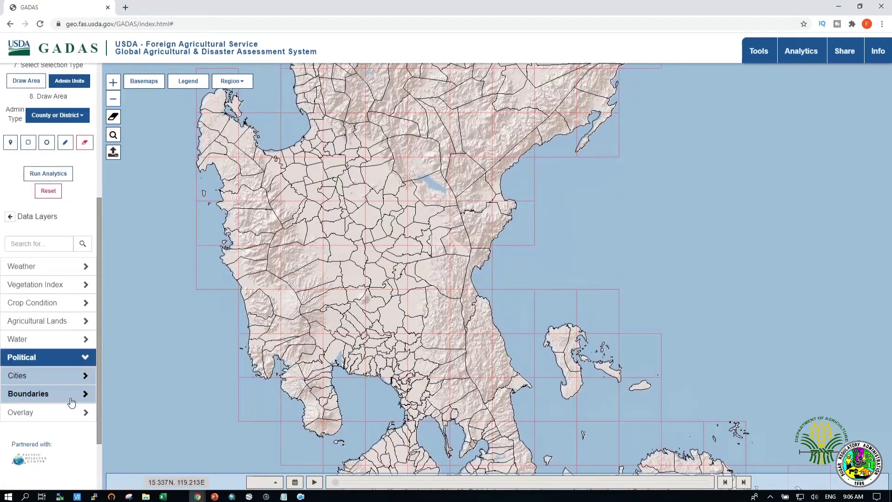
left_click(86, 379)
left_click(23, 410)
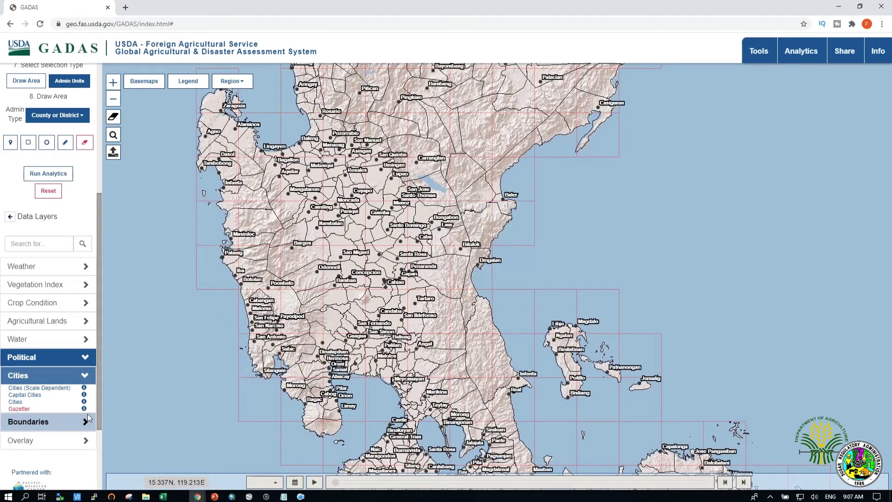
left_click(71, 422)
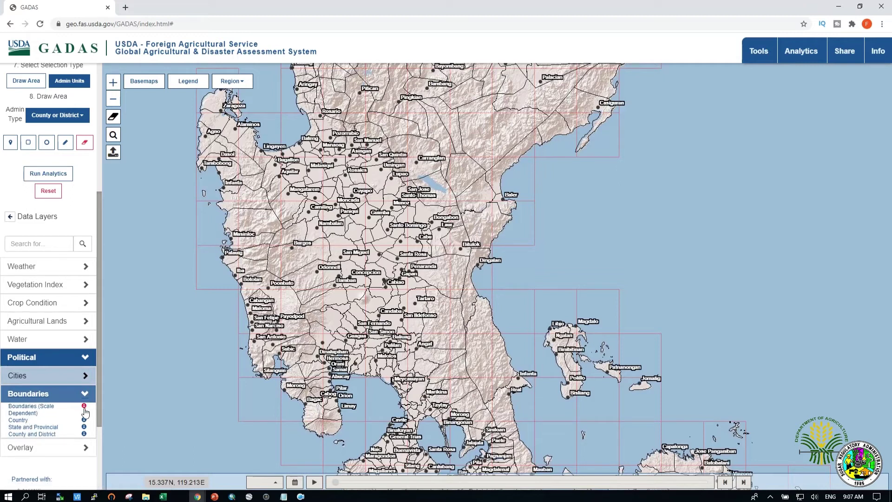
left_click(73, 376)
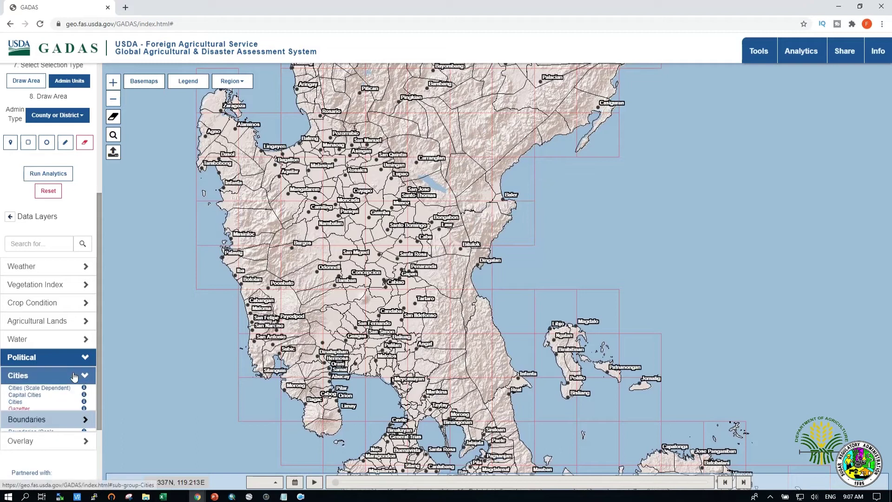
left_click(73, 423)
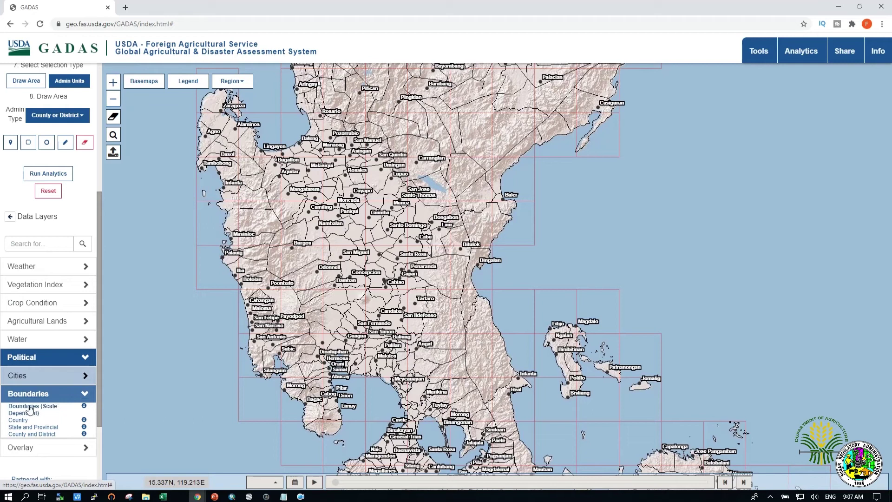
left_click(29, 409)
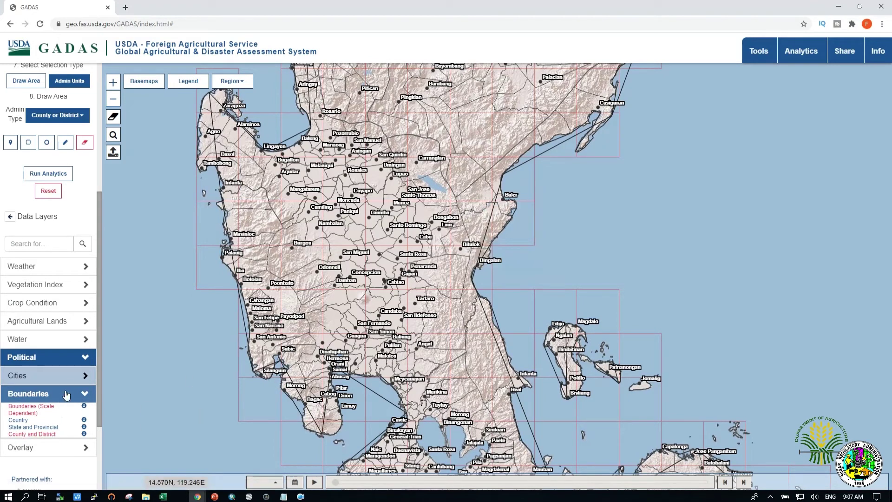
scroll(332, 215, "up", 2)
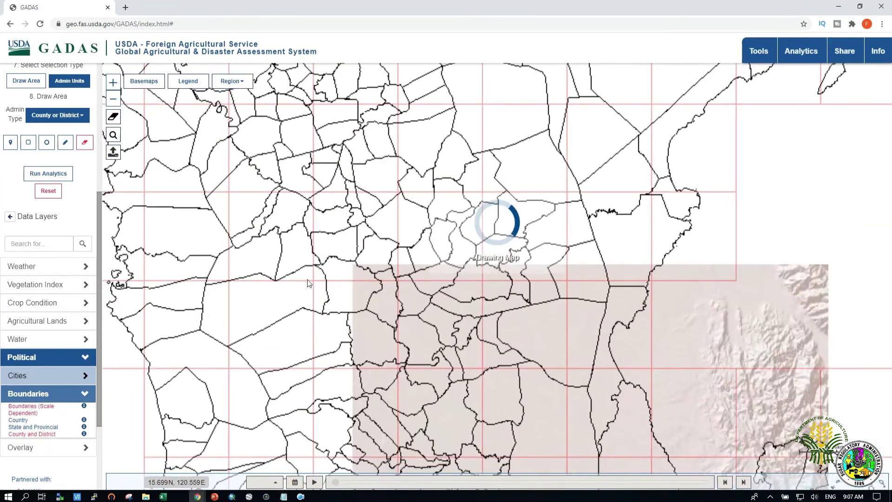
Pan to the central plain and pin-select districts around Camiling, Paniqui, Bamban and Moncada
left_click_drag(300, 284, 362, 239)
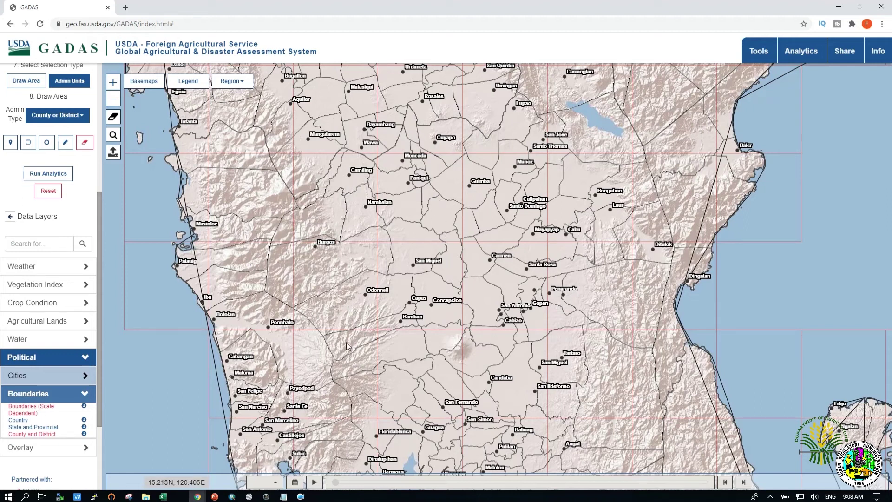
scroll(44, 240, "up", 2)
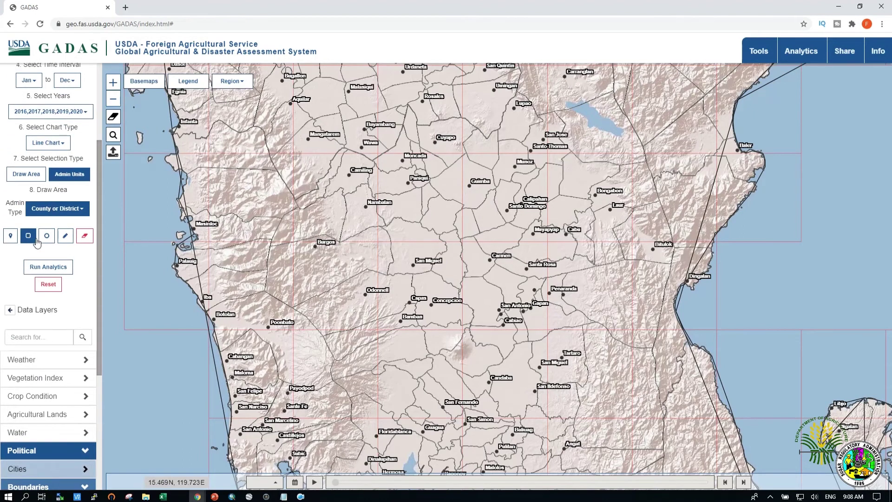
left_click(11, 236)
left_click(405, 315)
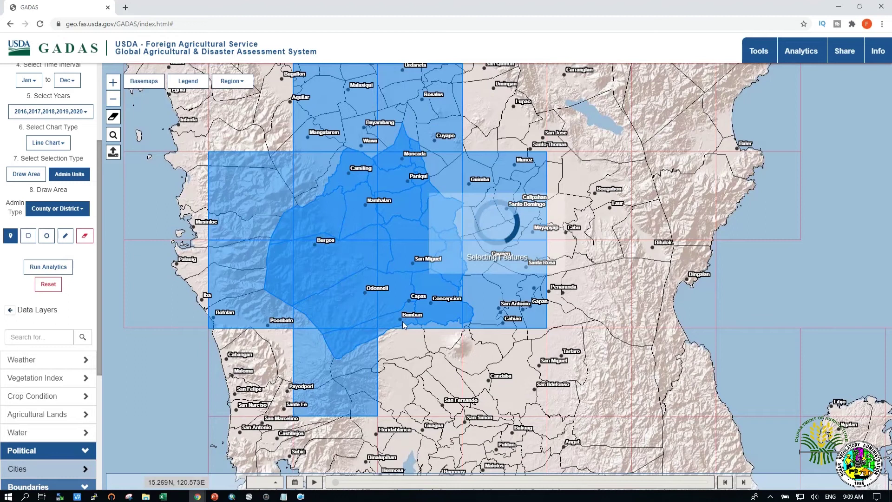
left_click(416, 132)
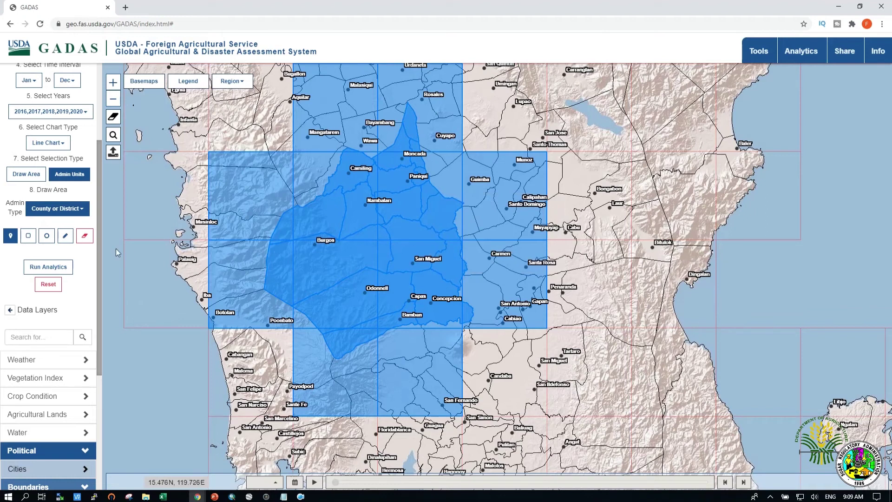
Run the analytics to produce the SMOS weekly percent soil moisture line chart
left_click(59, 268)
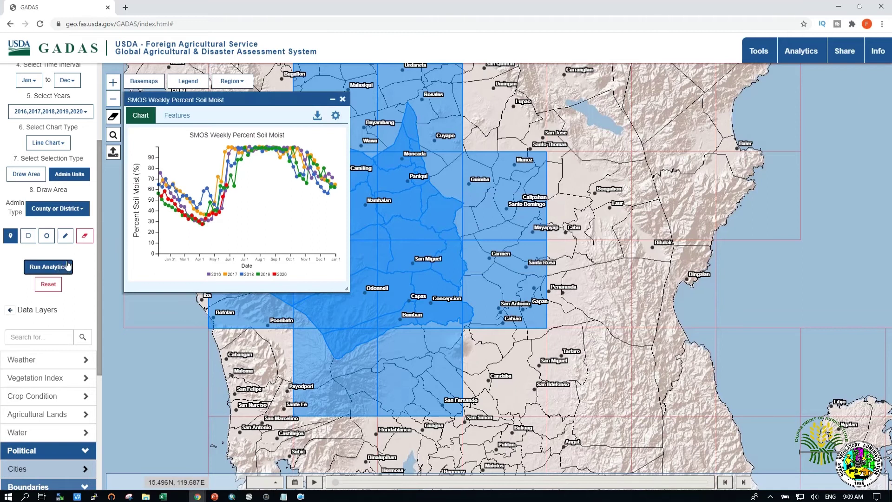
left_click_drag(286, 107, 313, 99)
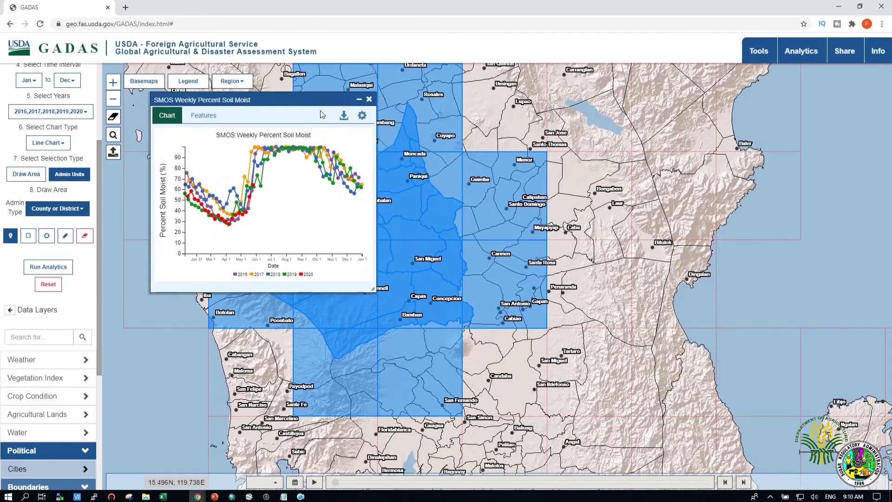
left_click(362, 115)
Set the point size to 2 for each year 2016 through 2020 in Chart Options
double_click(331, 350)
type("2")
double_click(328, 364)
type("2")
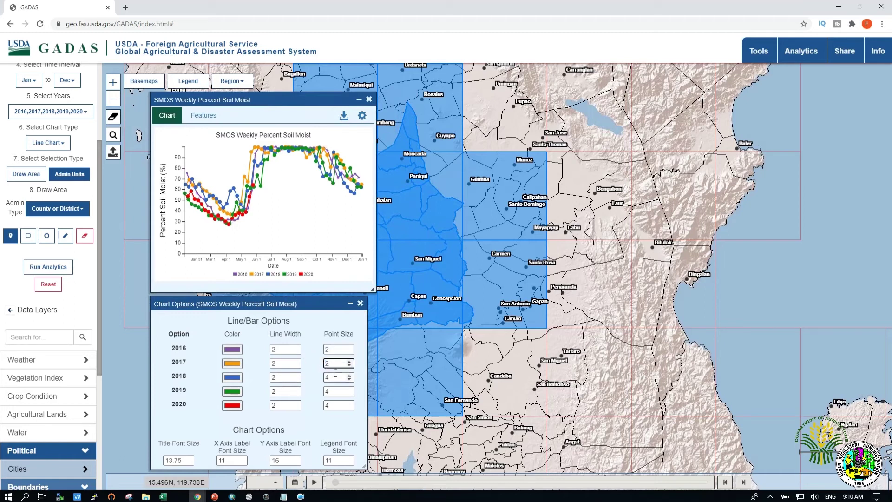
double_click(337, 376)
type("2")
double_click(341, 392)
type("2")
double_click(328, 405)
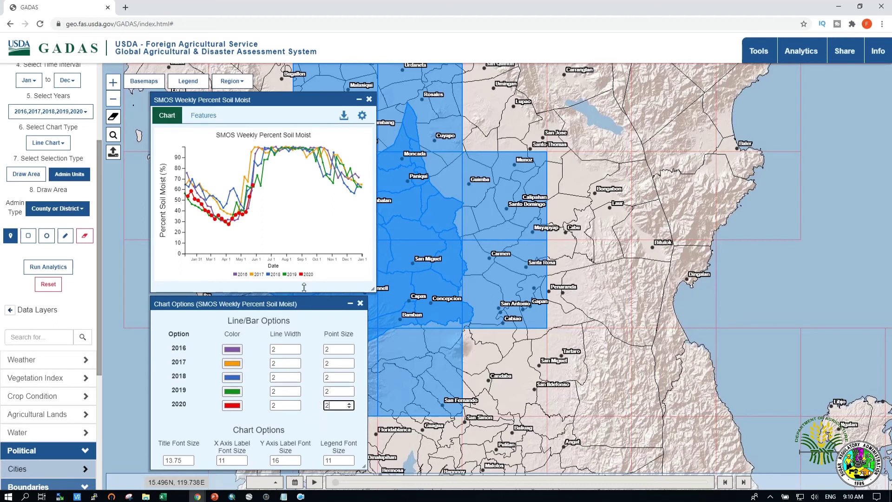
Export the chart as a PNG image named 'SMOS Weekly Percent Soil Moist'
left_click(344, 117)
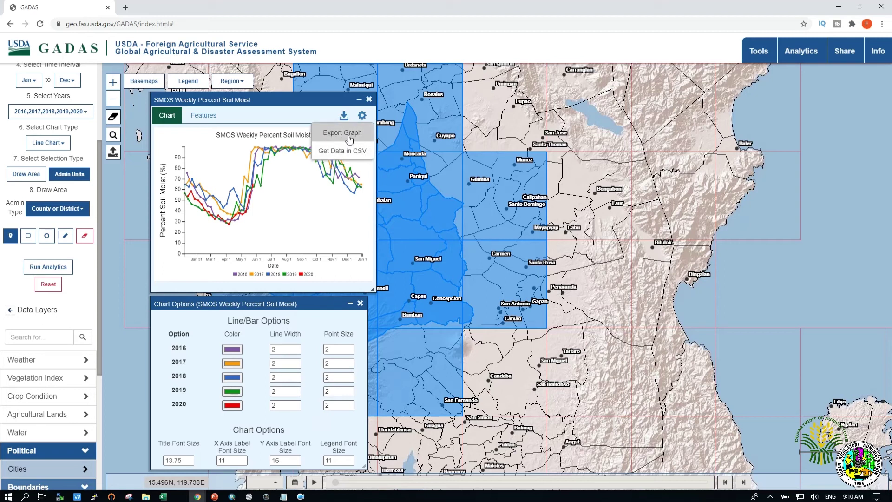
left_click(349, 138)
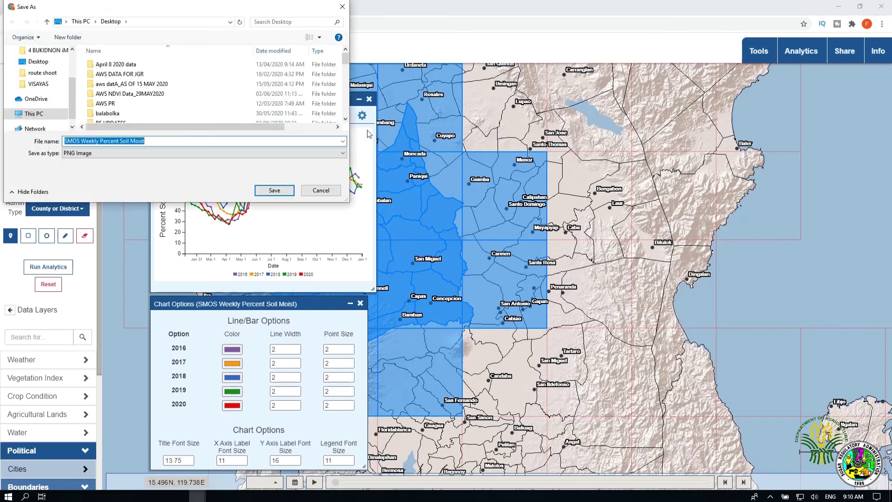
left_click(152, 140)
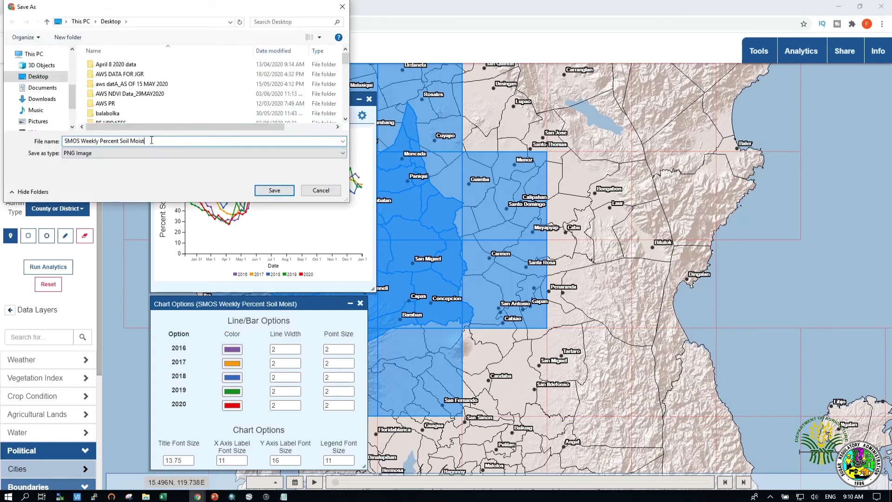
left_click(275, 191)
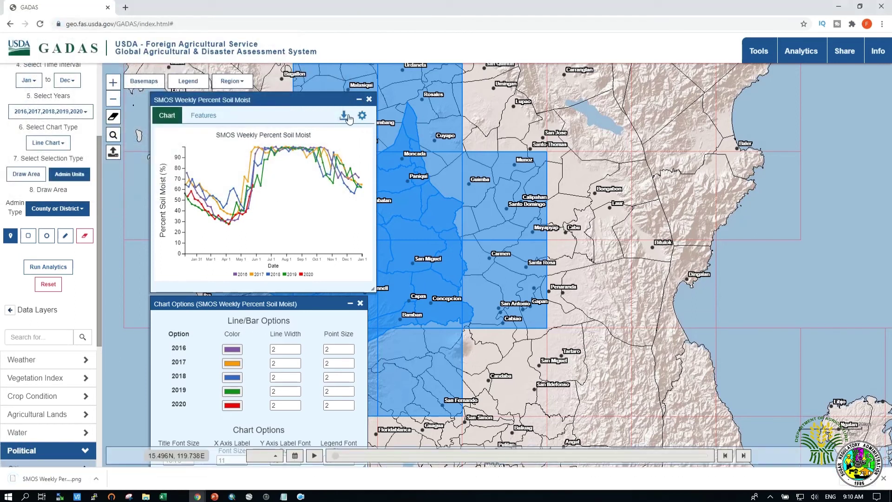
Compare the selected district feature IDs with the SMOS line chart, then close Chart Options
left_click(201, 114)
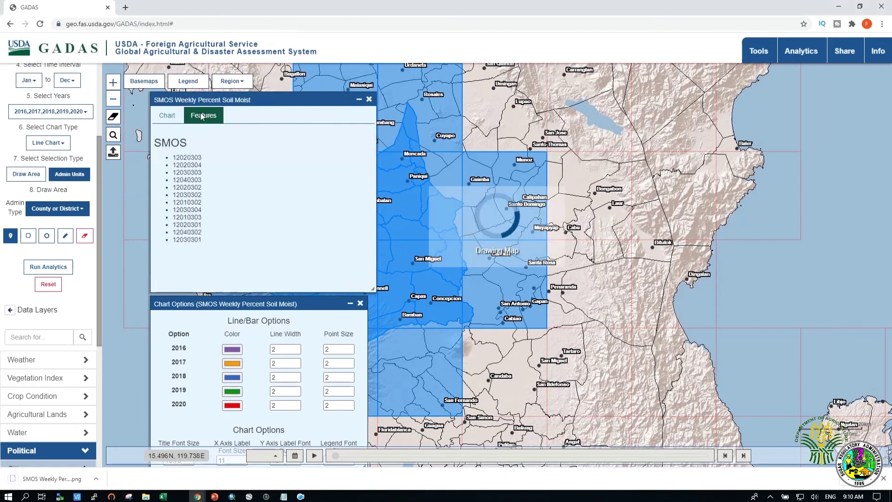
left_click(167, 117)
left_click(191, 116)
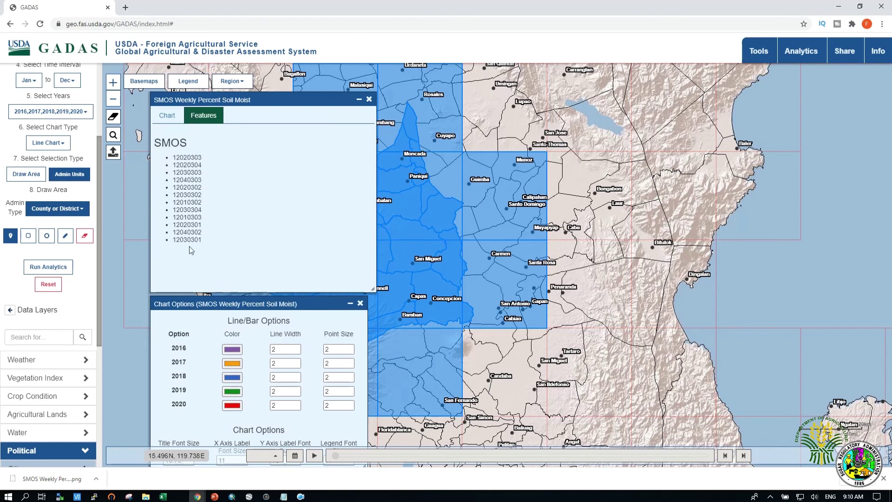
left_click(170, 116)
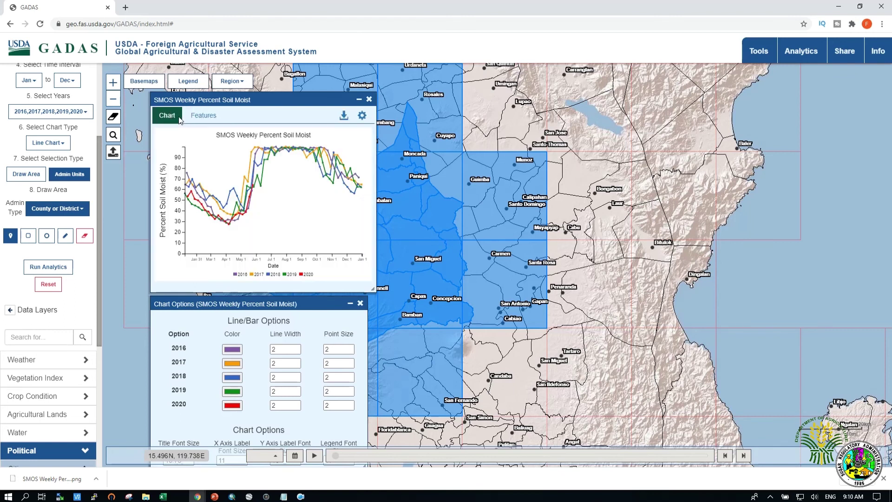
left_click(361, 304)
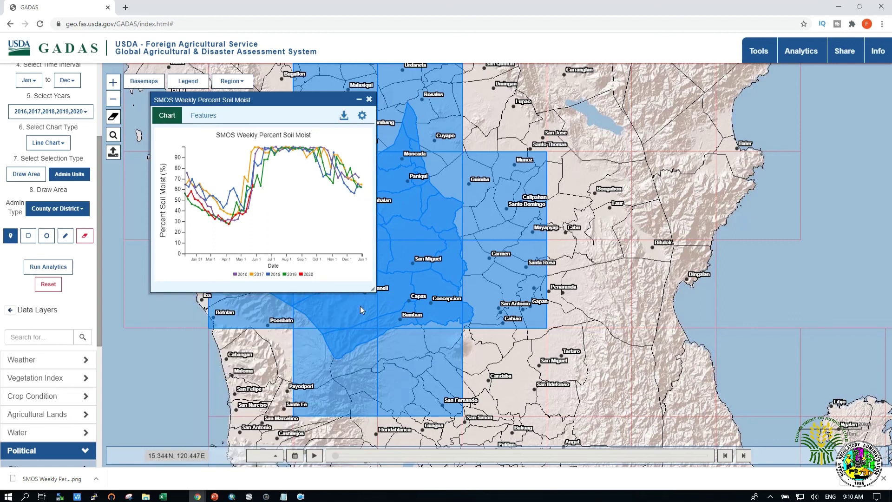